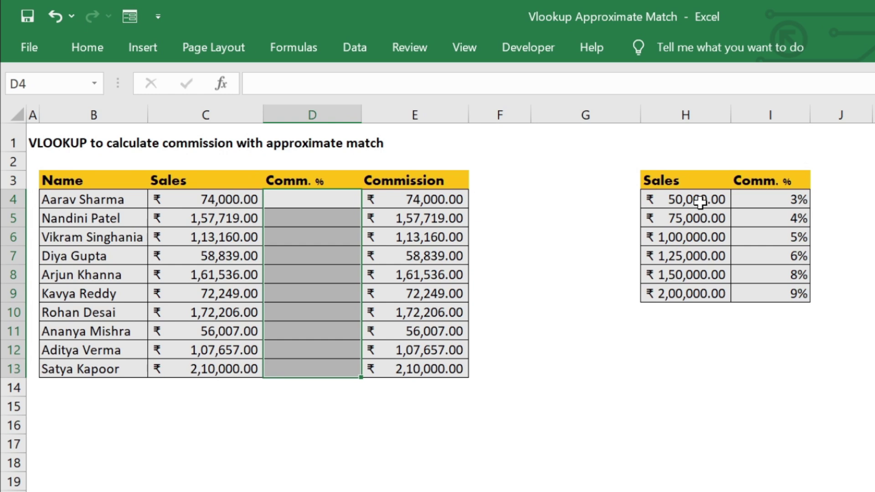
- Enter the approximate-match formula =VLOOKUP(C4,$H$4:$I$9,2,1) in D4 to look up the first commission percentage
left_click(329, 195)
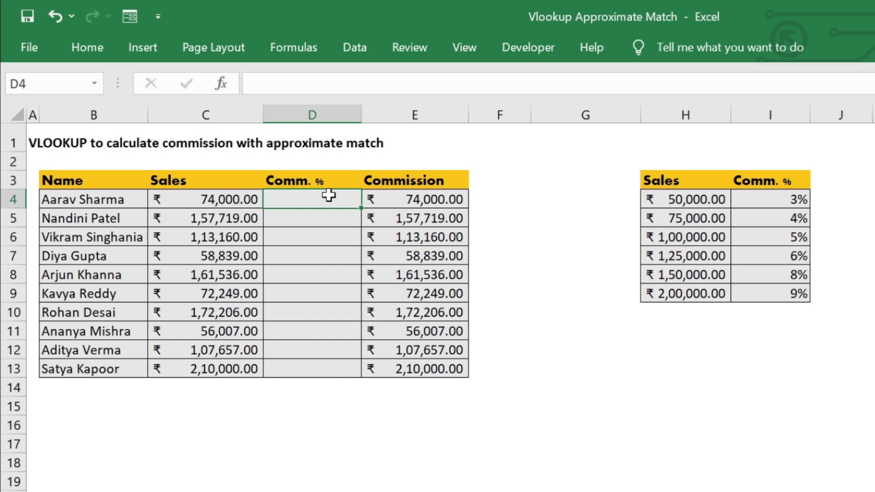
type("=v")
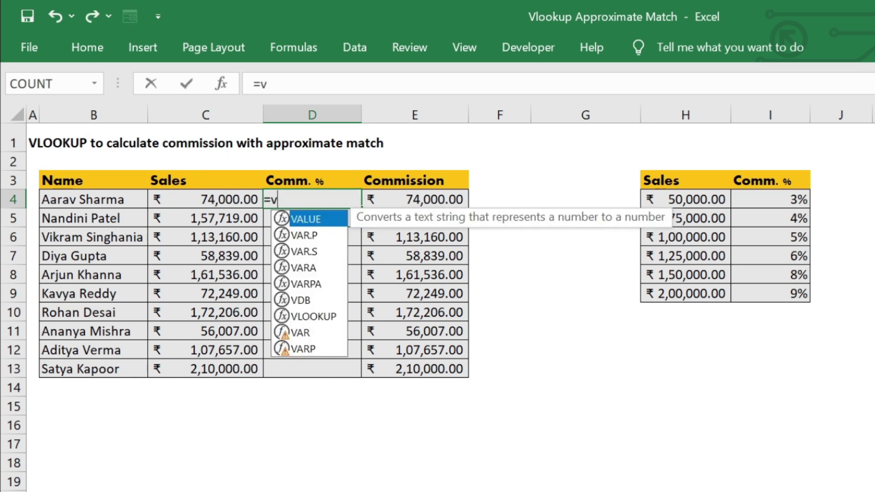
double_click(319, 319)
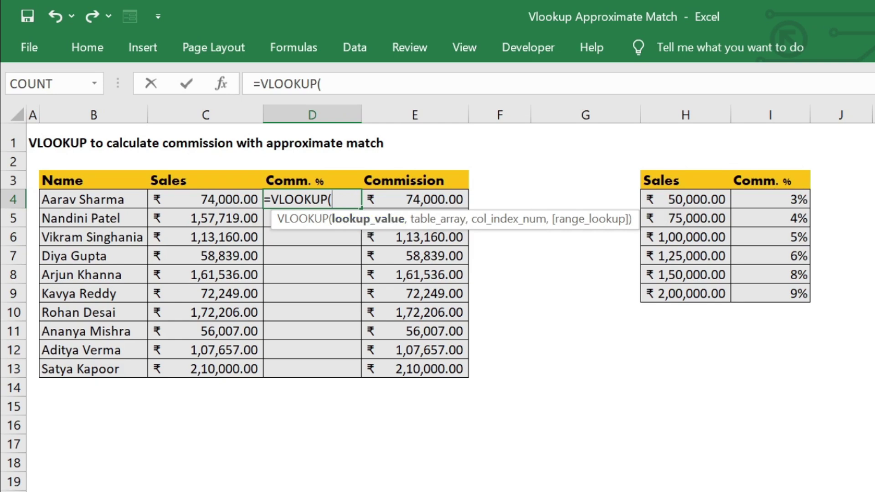
left_click(224, 199)
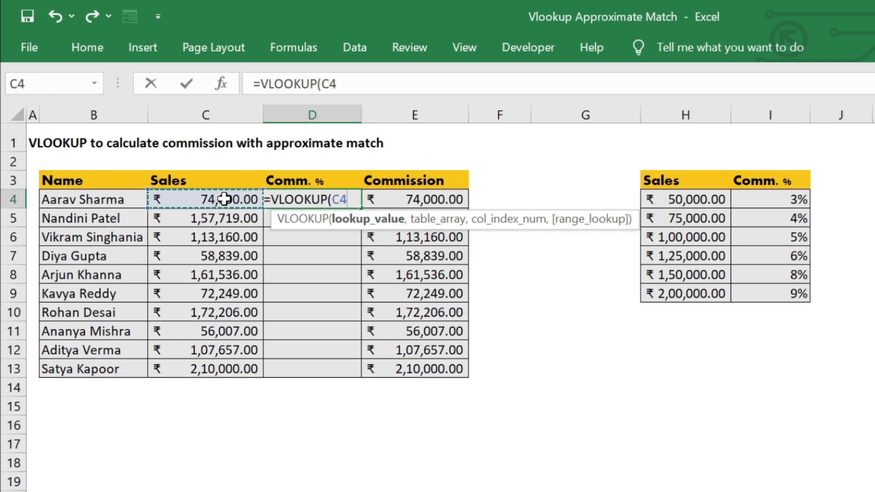
type(",")
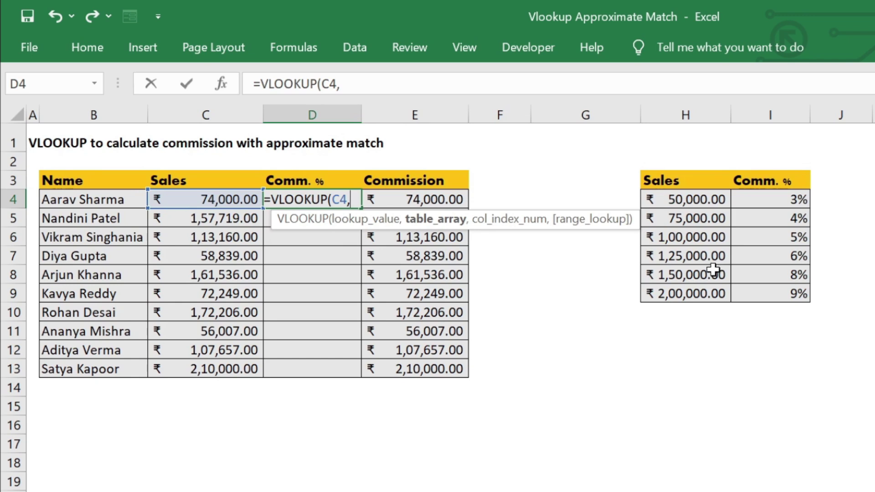
left_click_drag(660, 198, 781, 297)
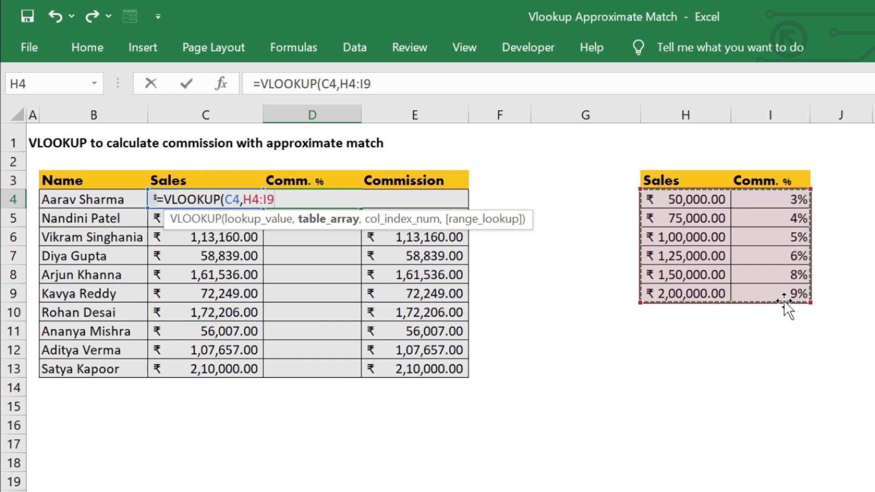
key("F4")
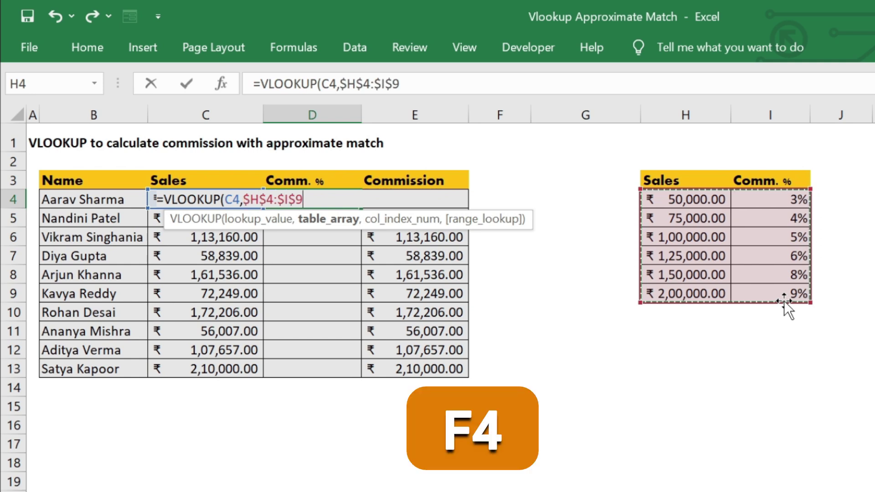
type(",")
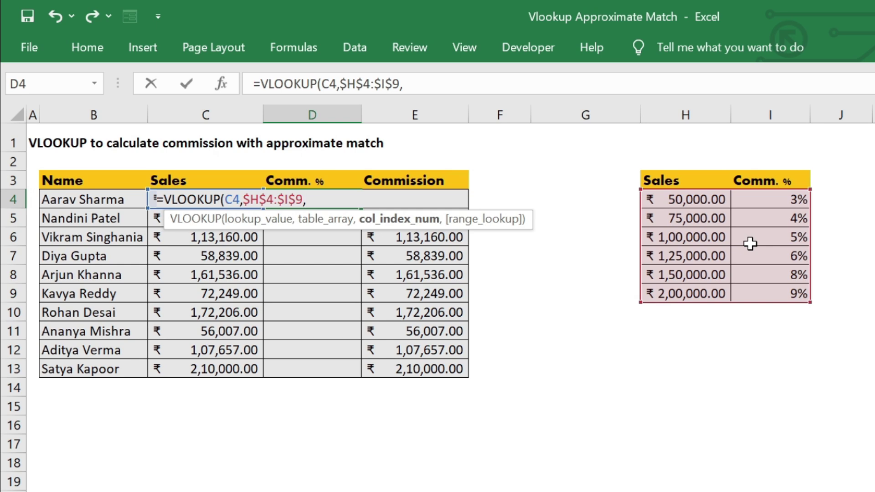
type("2,")
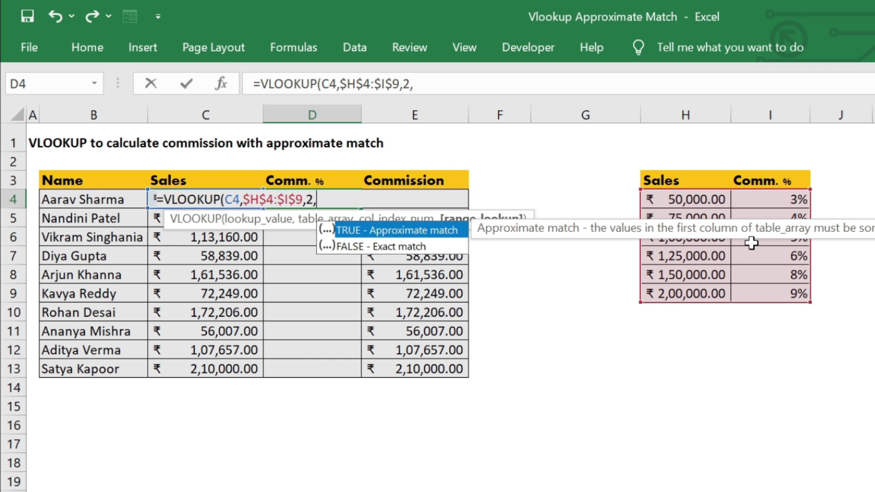
type("1)")
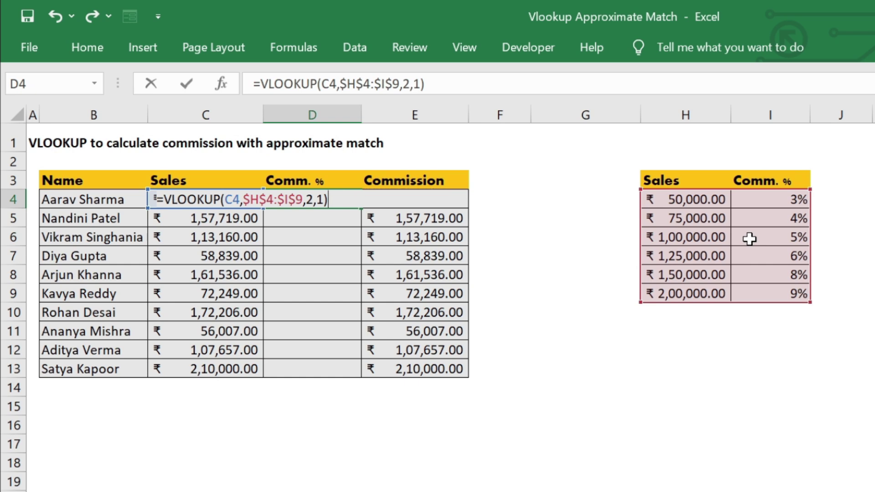
key("Return")
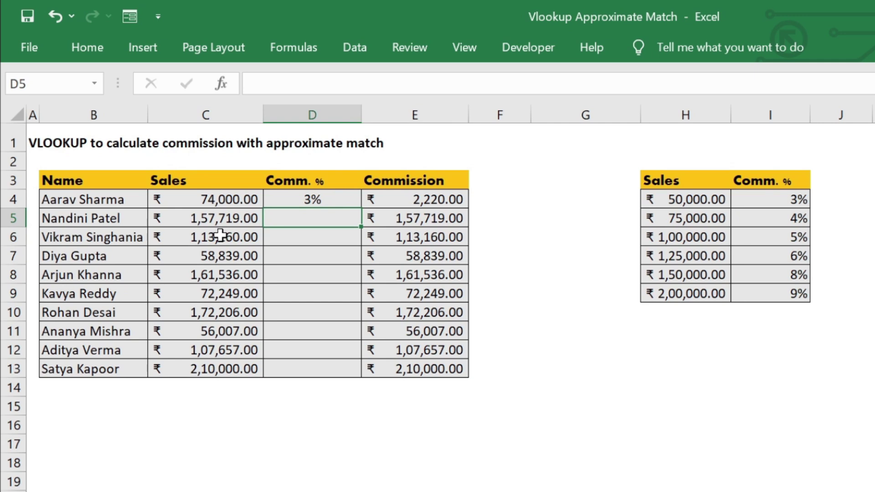
- Fill the commission percentage formula from D4 down through D13
left_click(343, 199)
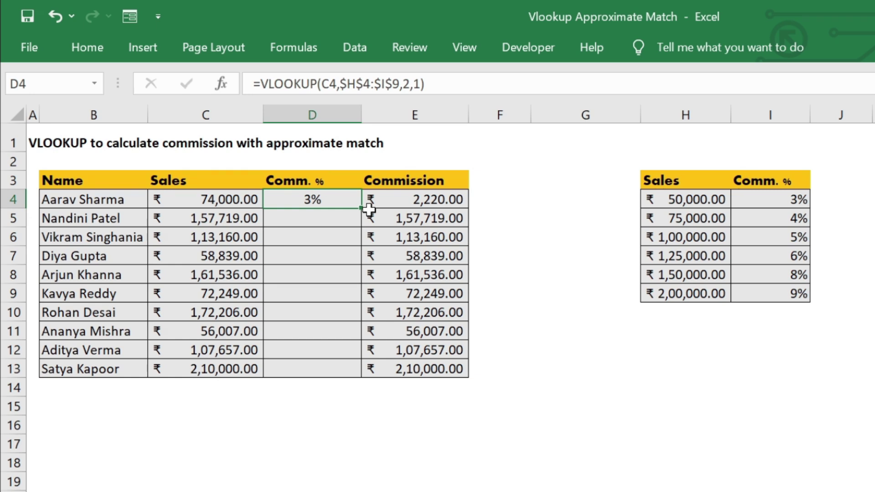
left_click_drag(363, 209, 378, 387)
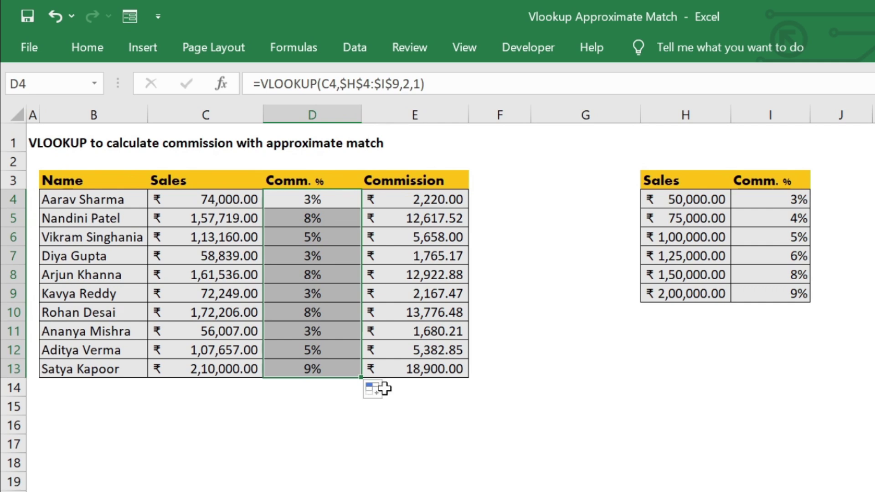
- Inspect the commission formula in E4 and the sales thresholds in H4:H9
left_click(444, 193)
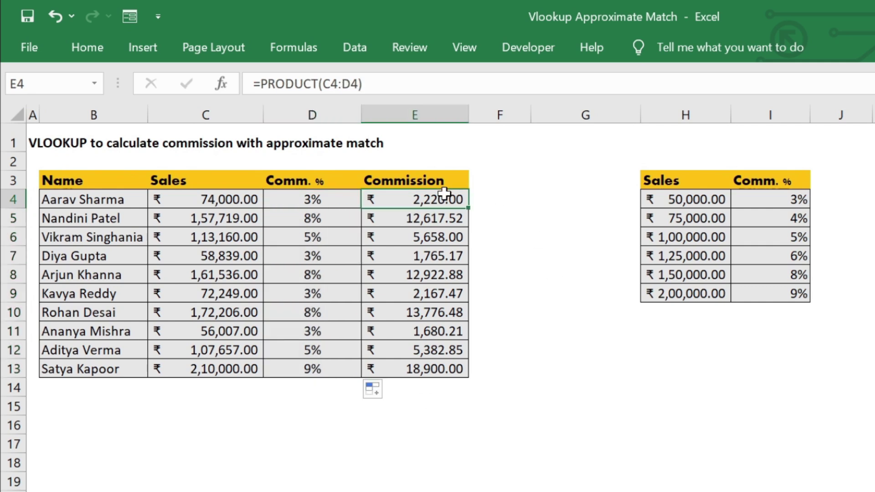
key("F2")
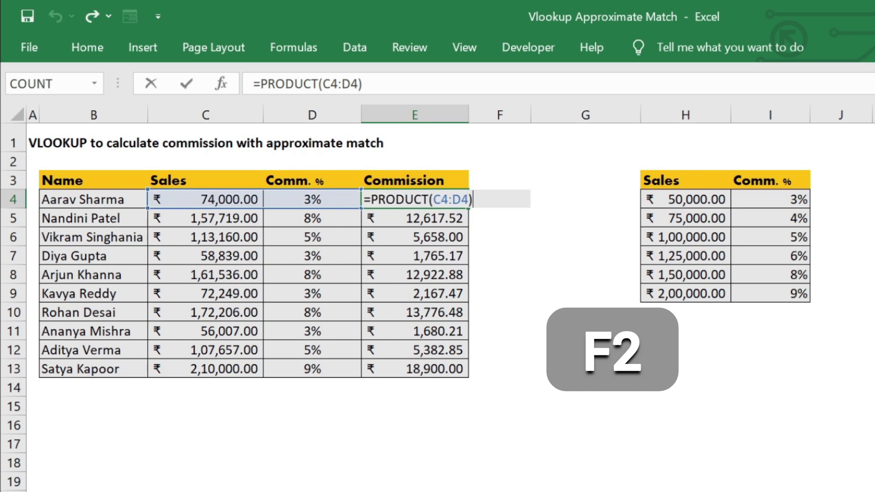
key("Return")
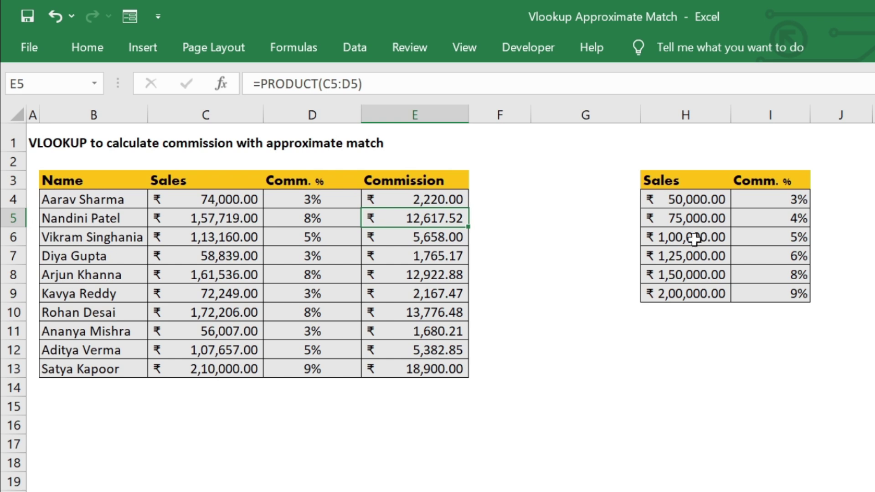
left_click_drag(695, 200, 703, 292)
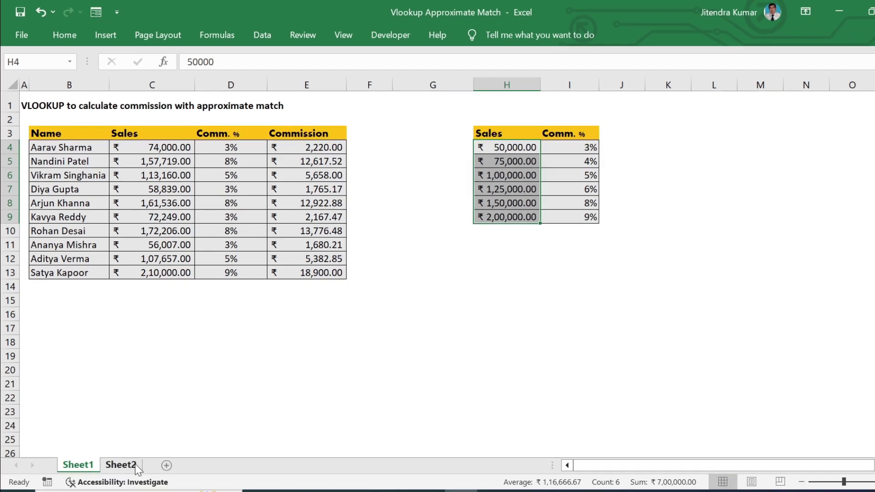
- Switch to Sheet2 and review the empty Grade column and the grade lookup table in H2:I5
left_click(134, 464)
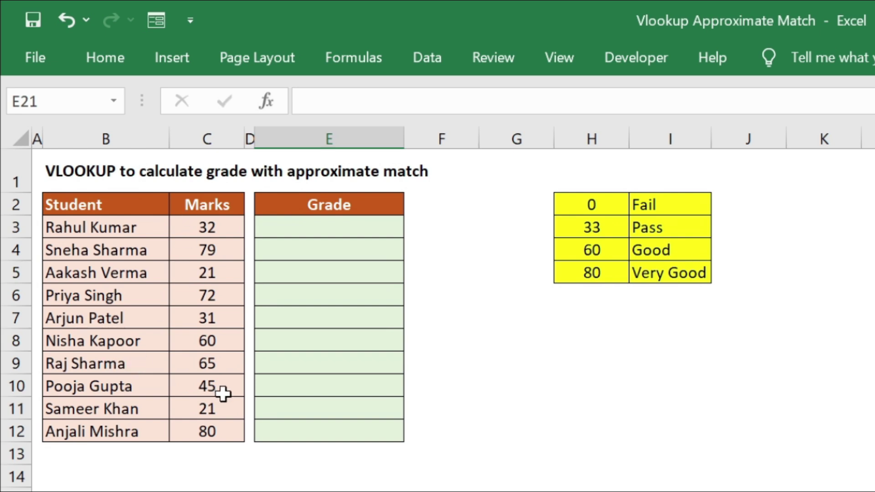
left_click_drag(349, 228, 349, 420)
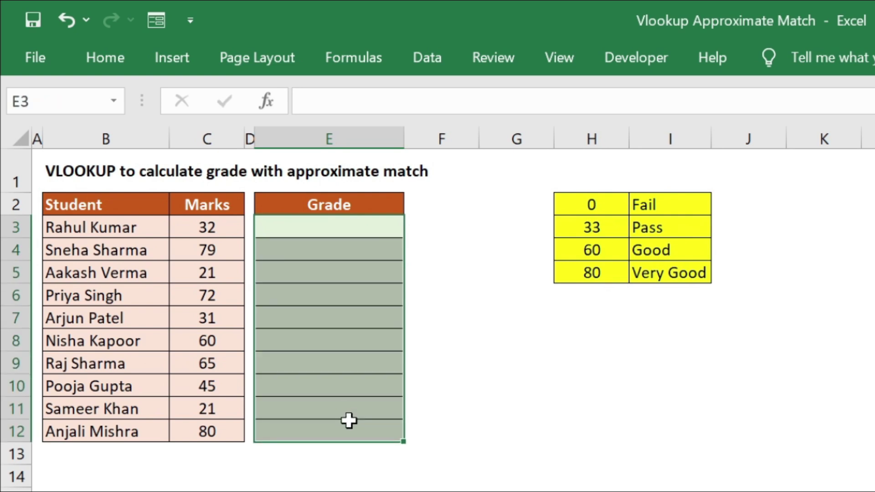
left_click_drag(593, 197, 653, 267)
left_click(617, 335)
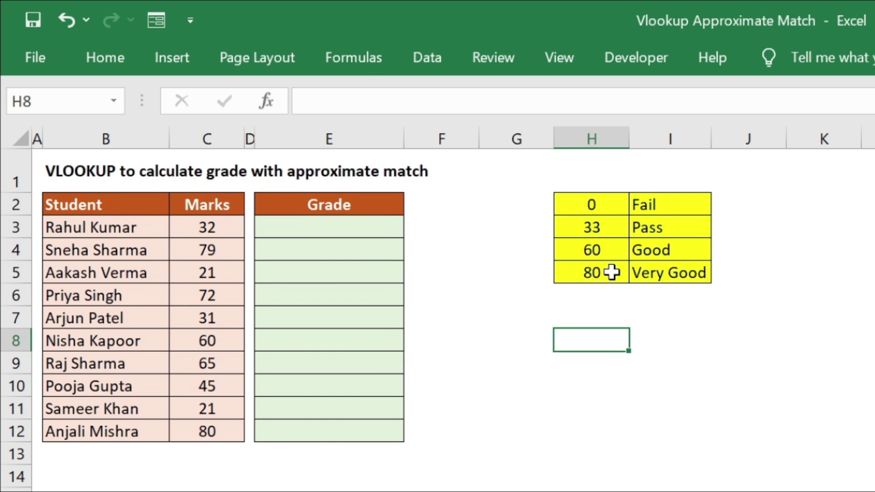
- Enter the approximate-match formula =VLOOKUP(C3,$H$2:$I$5,2,1) in E3 to look up the first student's grade
left_click(372, 220)
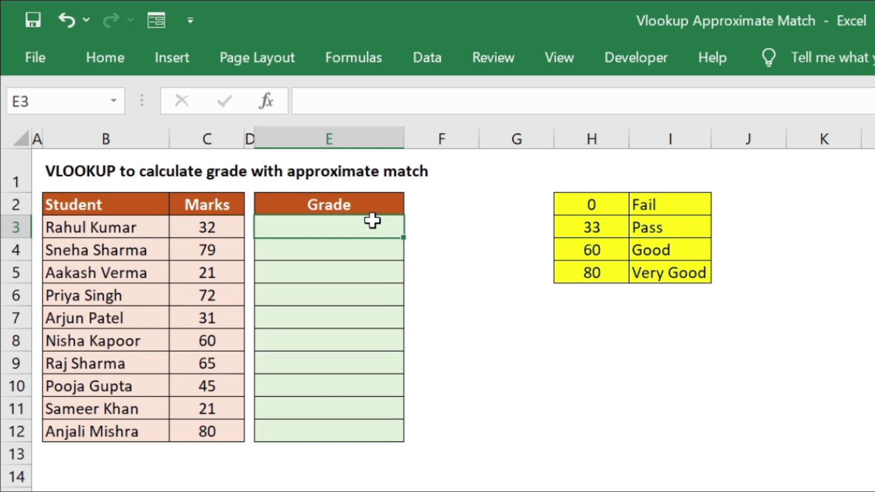
key("F2")
type("=vlo")
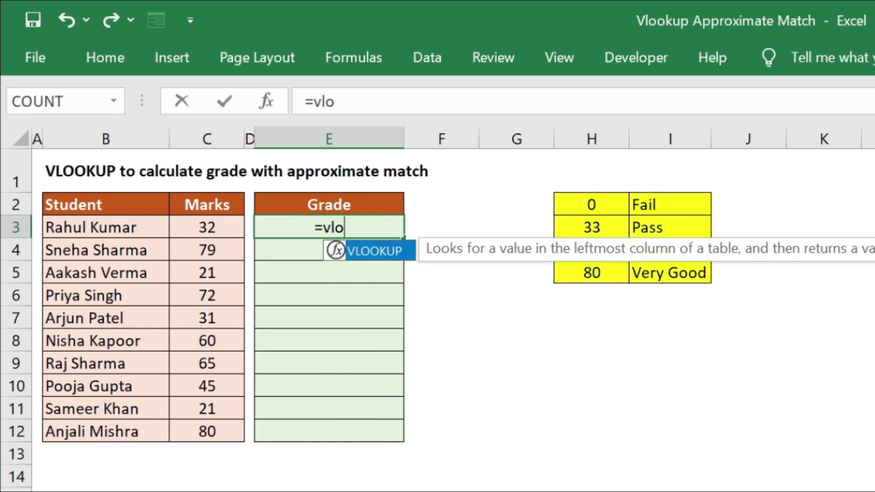
double_click(373, 248)
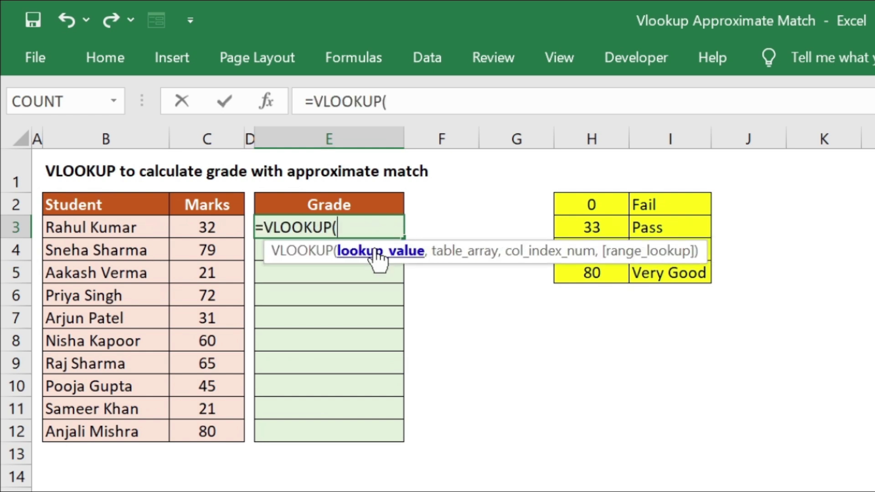
left_click(221, 227)
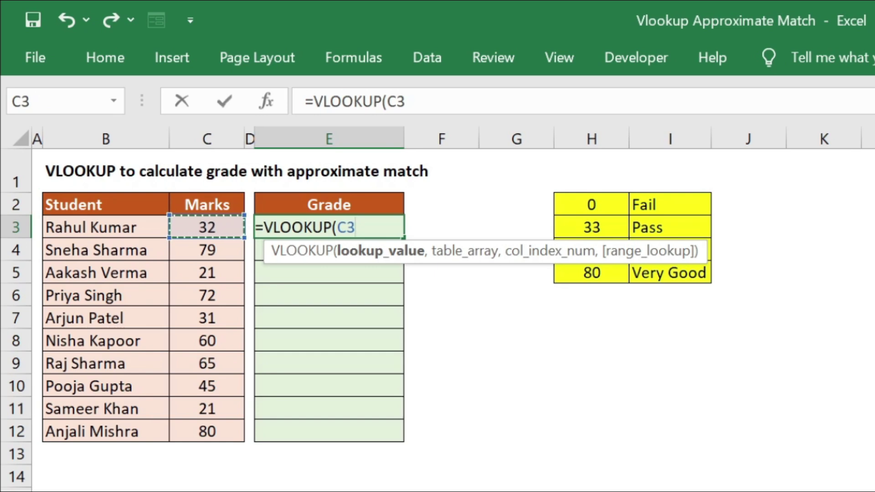
type(",")
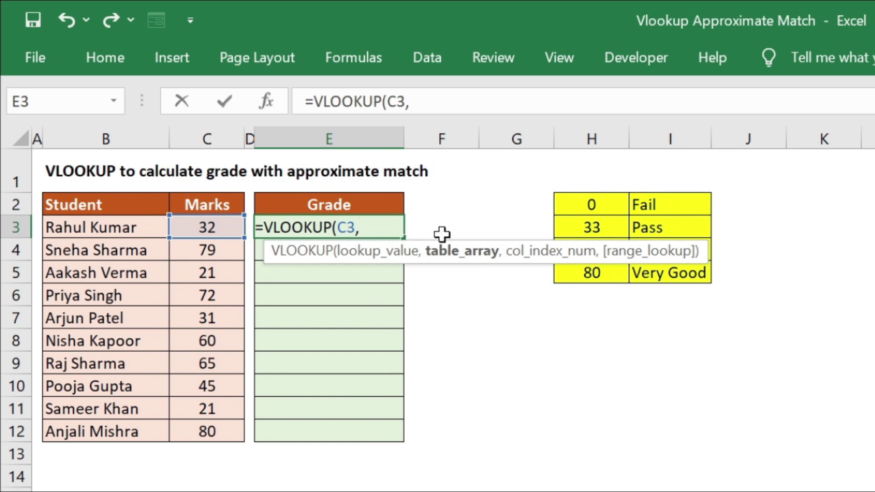
left_click_drag(583, 201, 657, 272)
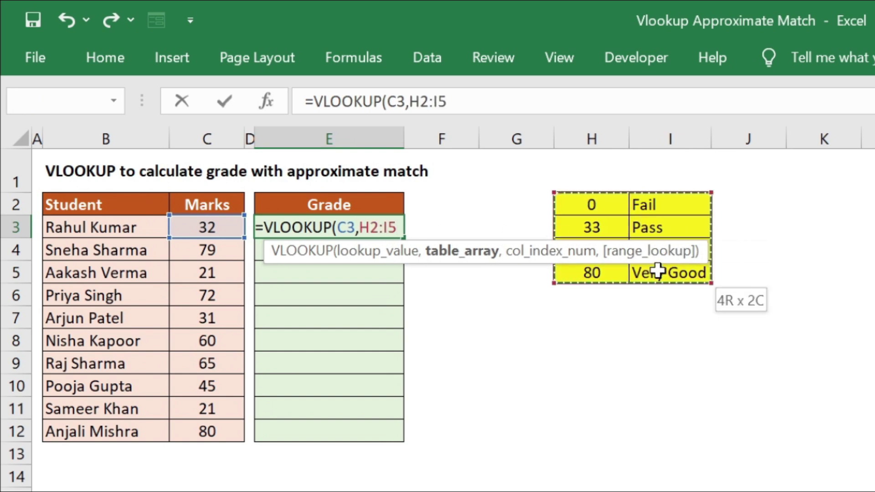
key("F4")
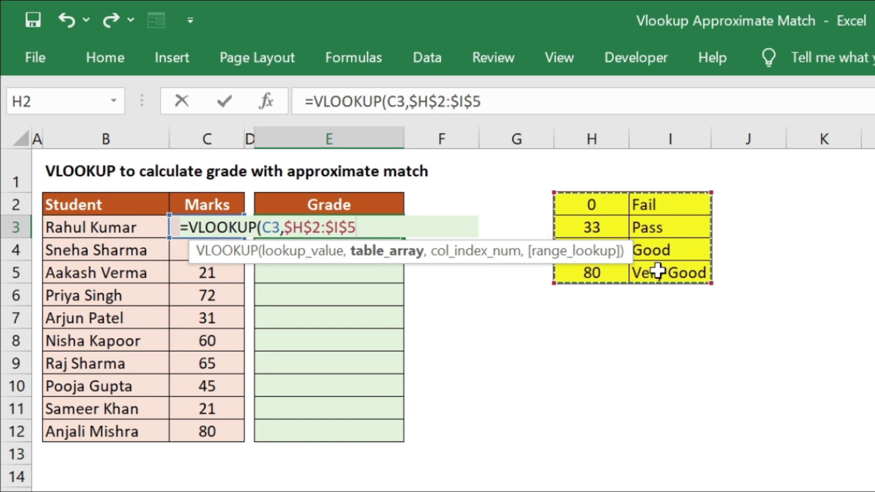
type(",")
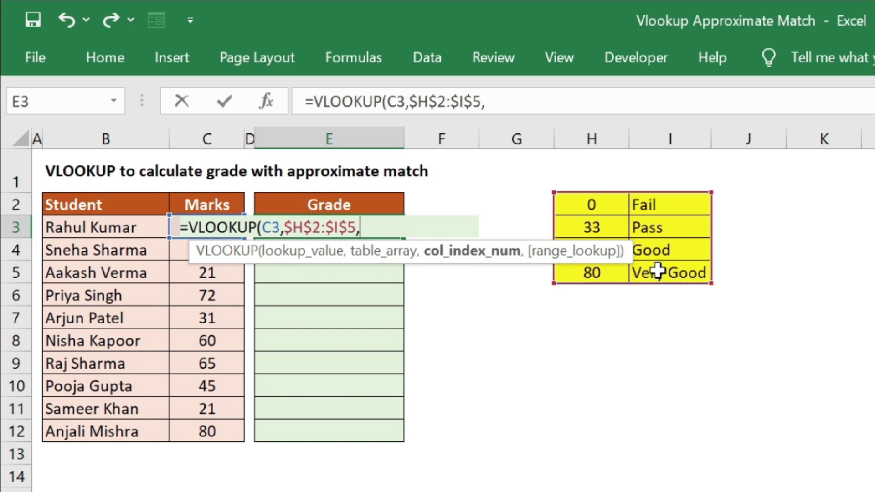
type("2")
type(",")
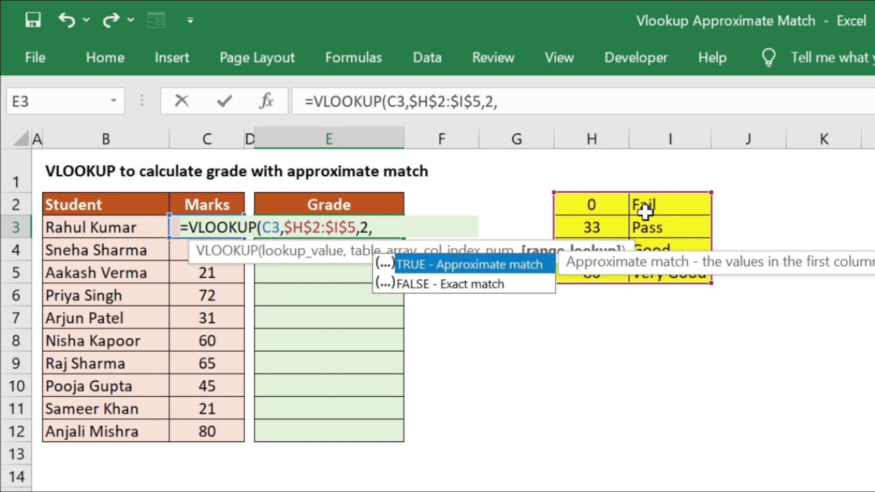
type("1)")
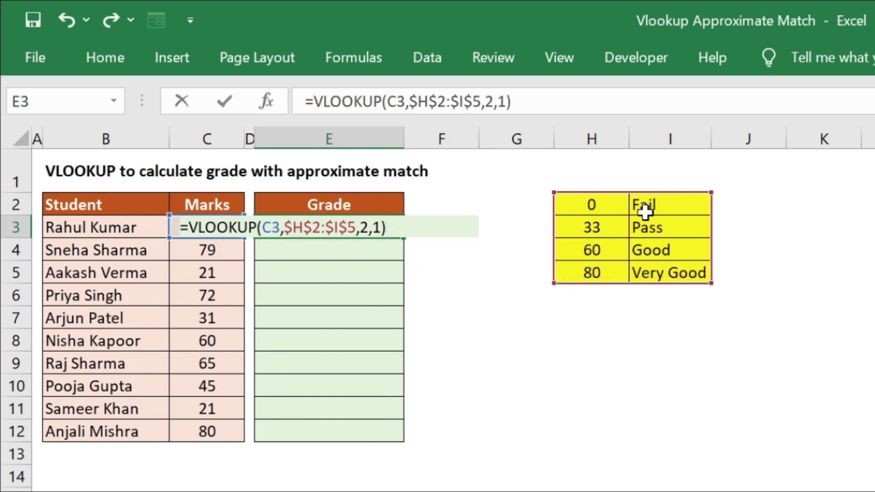
key("Return")
left_click(375, 230)
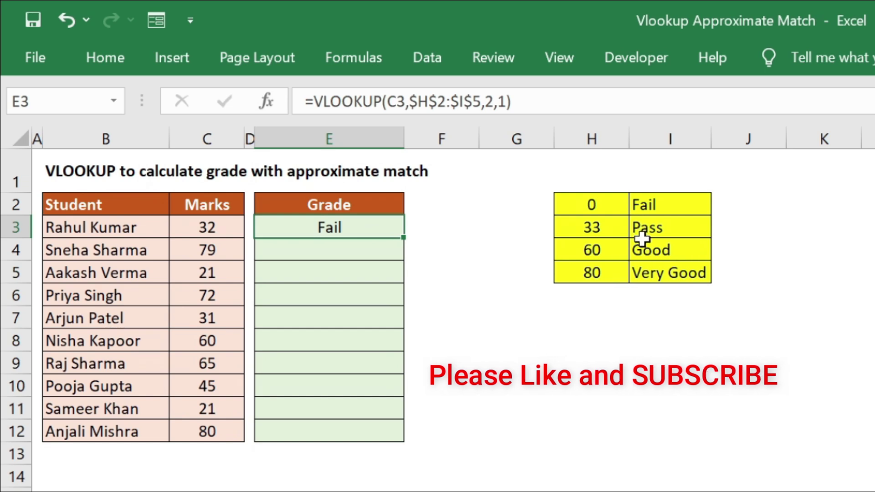
- Change the first student's marks in C3 to 40 to test the grade formula
left_click(220, 232)
type("40")
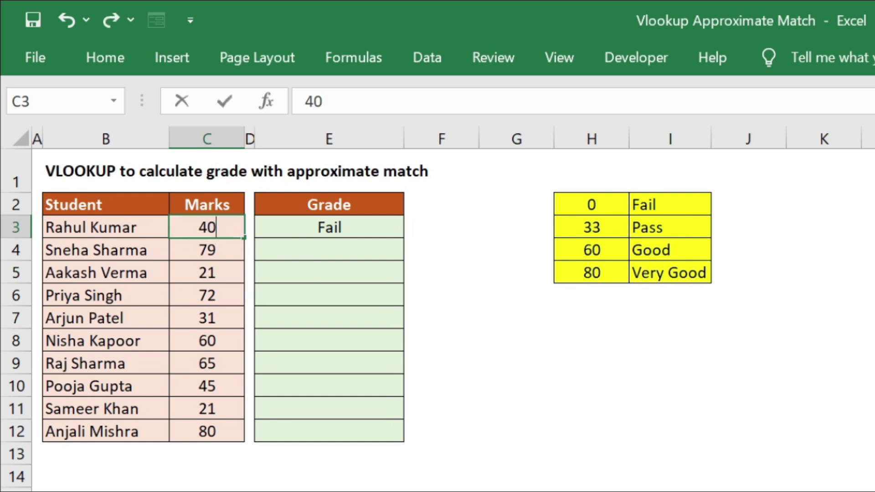
key("Return")
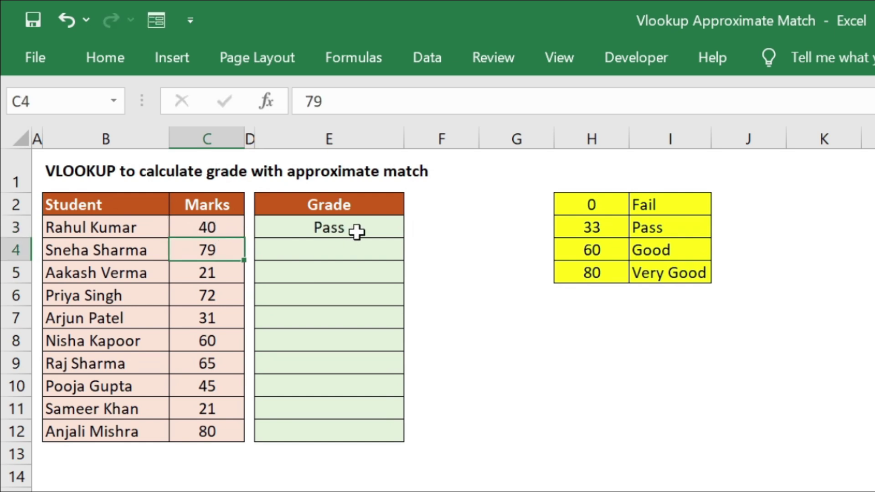
- Fill the grade formula from E3 down through E12, then deselect the range
left_click(356, 232)
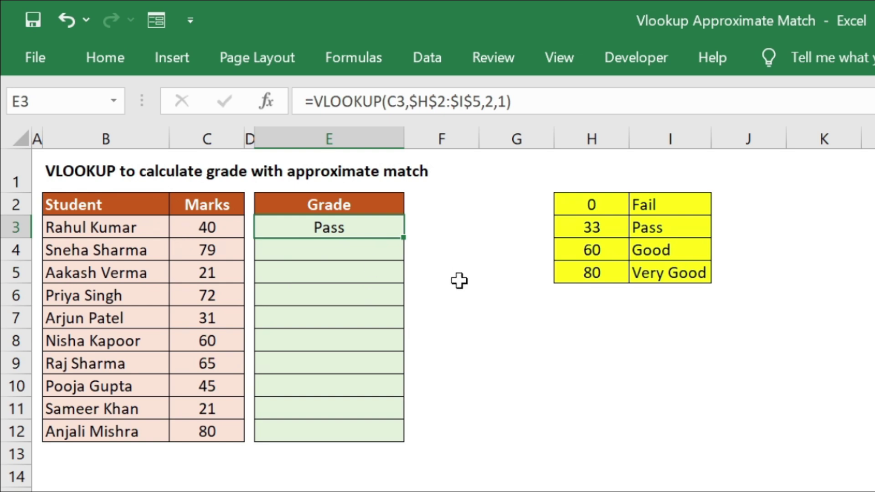
left_click_drag(399, 295, 410, 444)
left_click(477, 441)
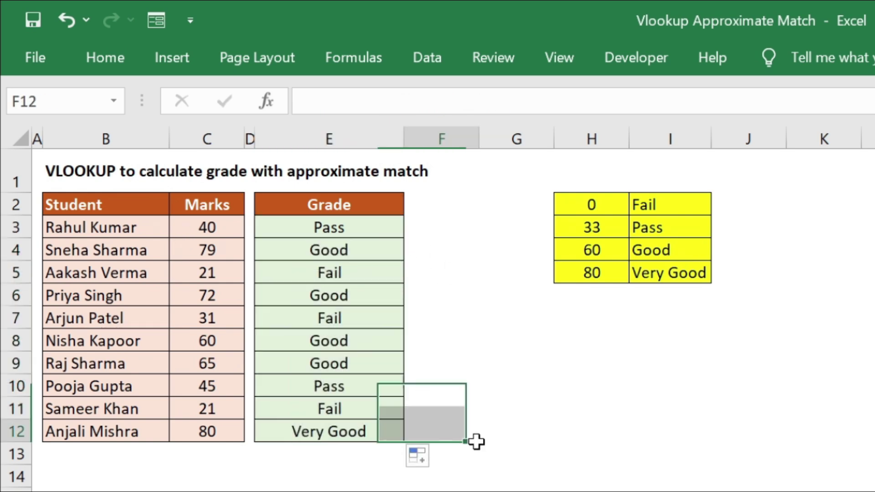